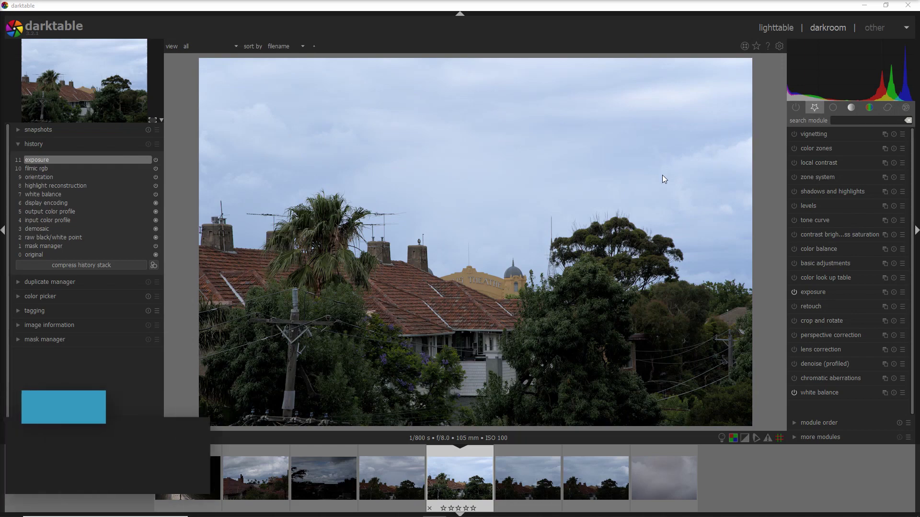
# Step: Add a gradient drawn mask to basic adjustments along the rooftop line and adjust its compression
pyautogui.click(814, 263)
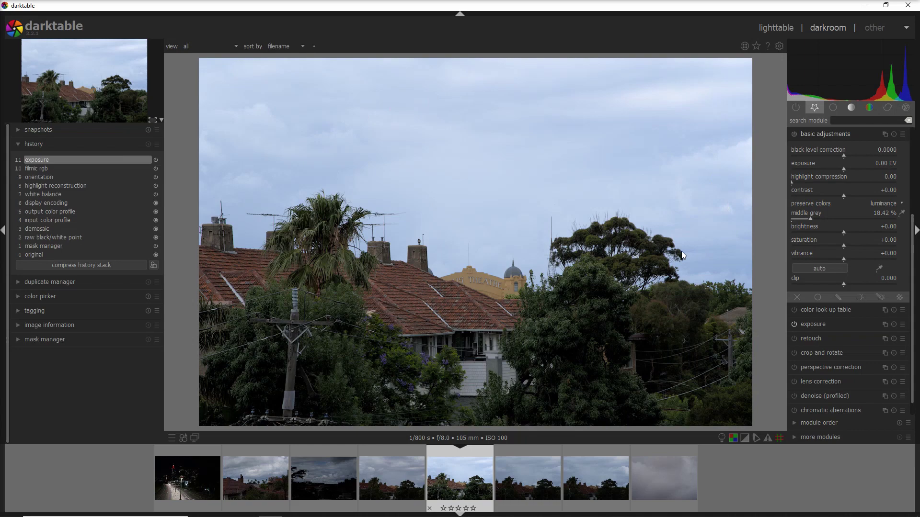
pyautogui.click(839, 298)
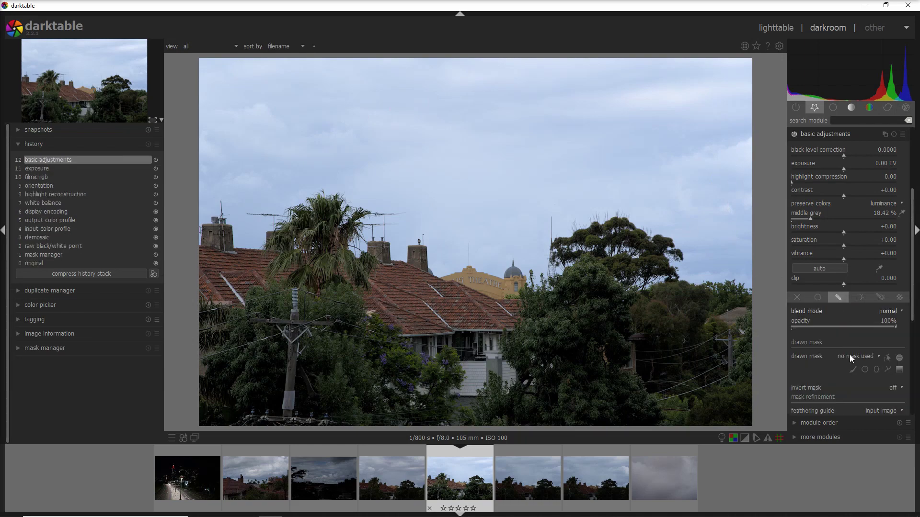
pyautogui.click(900, 370)
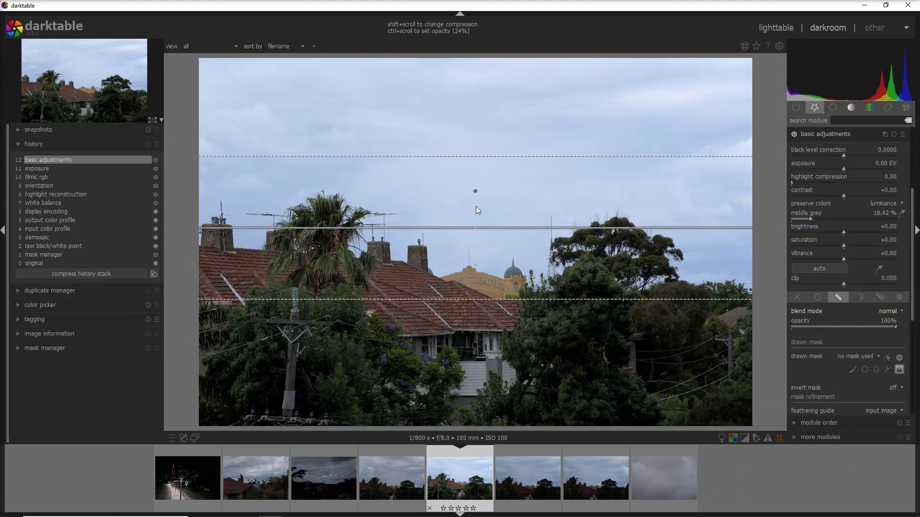
pyautogui.click(461, 229)
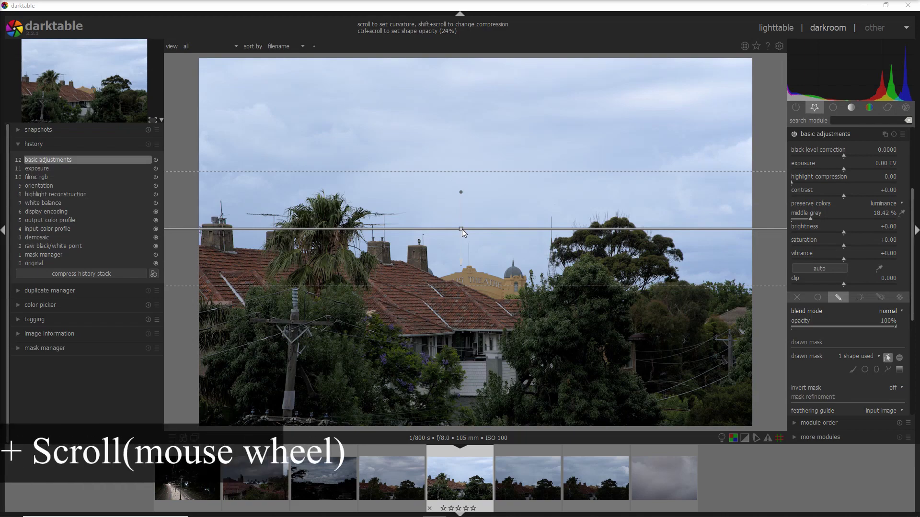
pyautogui.scroll(3, 462, 231)
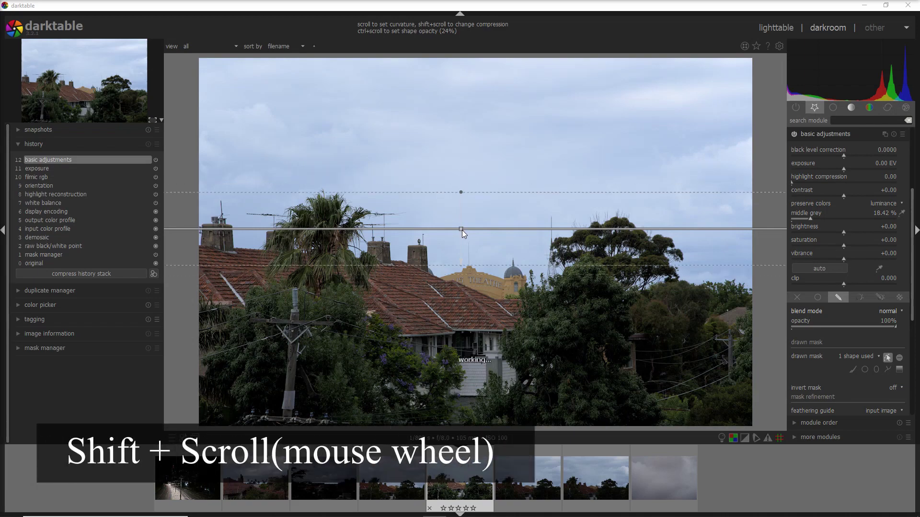
pyautogui.scroll(-3, 462, 232)
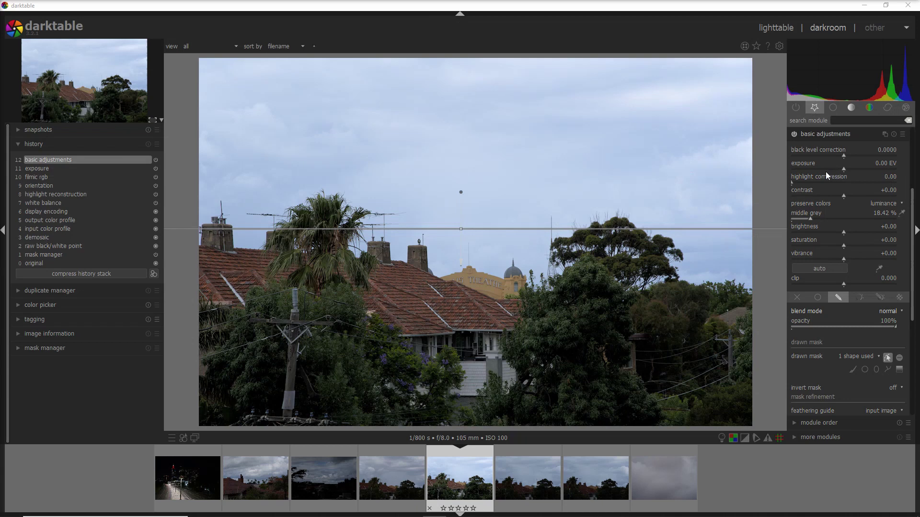
# Step: Set masked basic adjustments to exposure -2.33 EV, contrast +0.23 and brightness -0.33
pyautogui.moveTo(818, 169)
pyautogui.mouseDown()
pyautogui.moveTo(807, 169)
pyautogui.moveTo(818, 178)
pyautogui.moveTo(813, 169)
pyautogui.mouseUp()
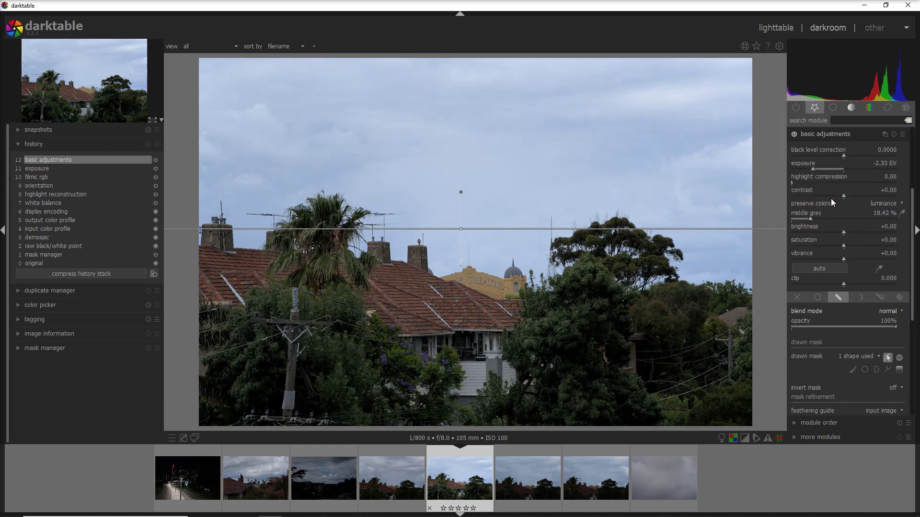
pyautogui.click(855, 195)
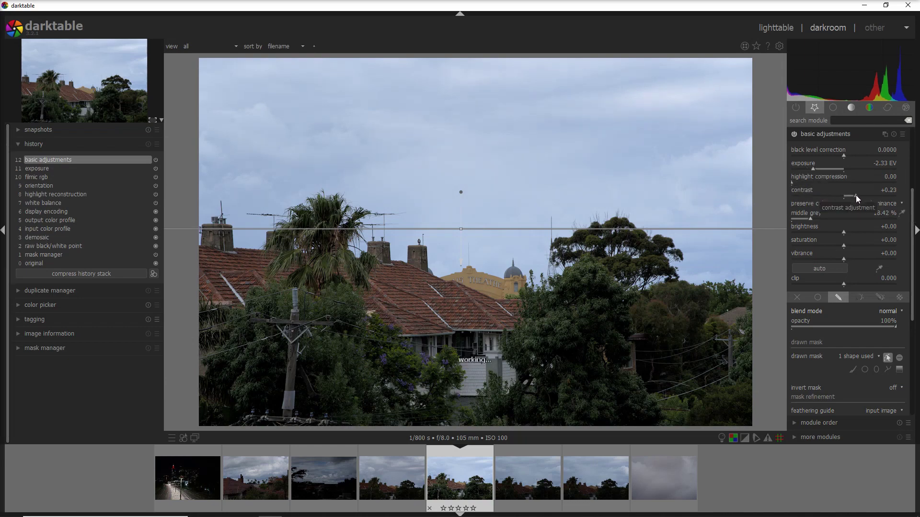
pyautogui.click(826, 231)
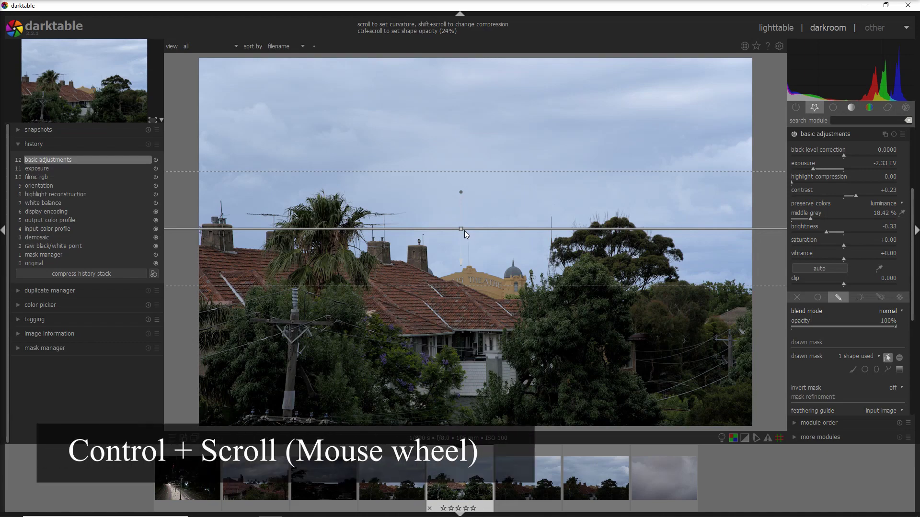
# Step: Raise the gradient shape's opacity to 74% and basic adjustments contrast to +0.66
pyautogui.keyDown('ctrl'); pyautogui.scroll(3, 462, 231); pyautogui.keyUp('ctrl')
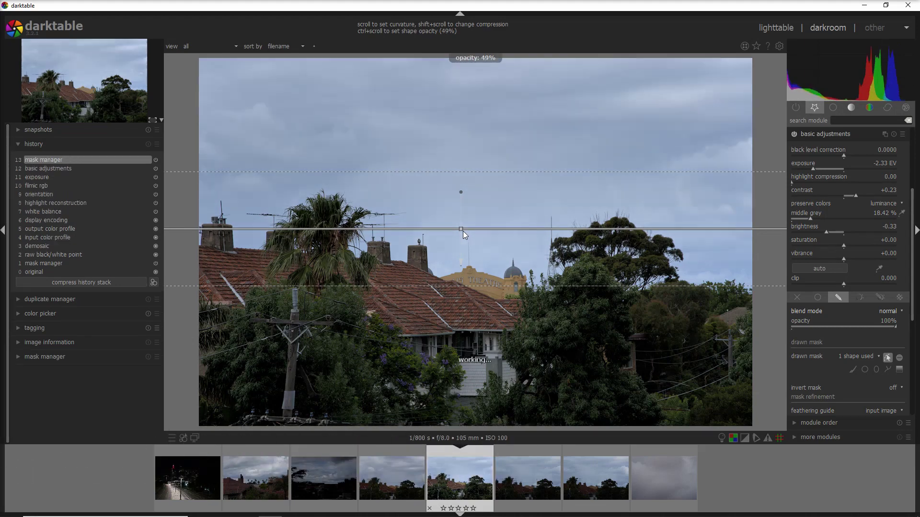
pyautogui.keyDown('ctrl'); pyautogui.scroll(4, 463, 231); pyautogui.keyUp('ctrl')
pyautogui.keyDown('ctrl'); pyautogui.scroll(2, 463, 231); pyautogui.keyUp('ctrl')
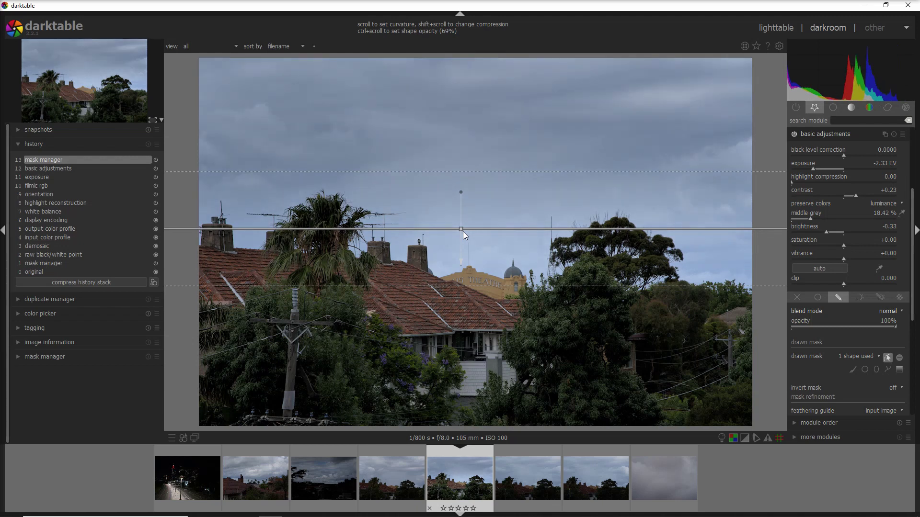
pyautogui.keyDown('ctrl'); pyautogui.scroll(1, 463, 231); pyautogui.keyUp('ctrl')
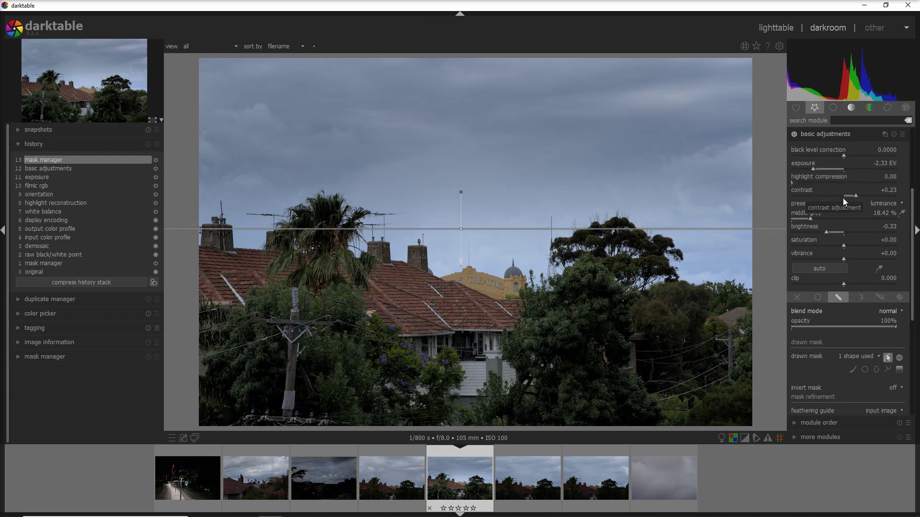
pyautogui.click(872, 196)
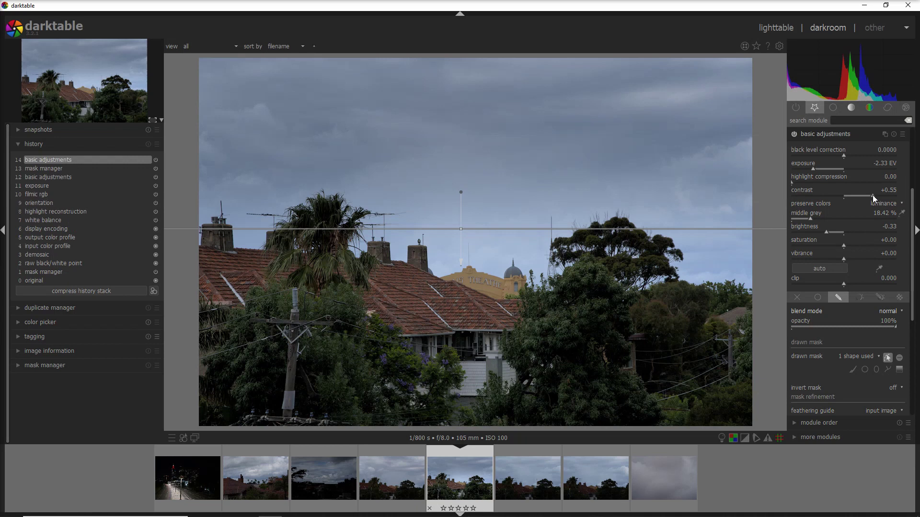
pyautogui.click(880, 196)
# Step: Switch on local contrast and raise its detail to 186%
pyautogui.click(832, 134)
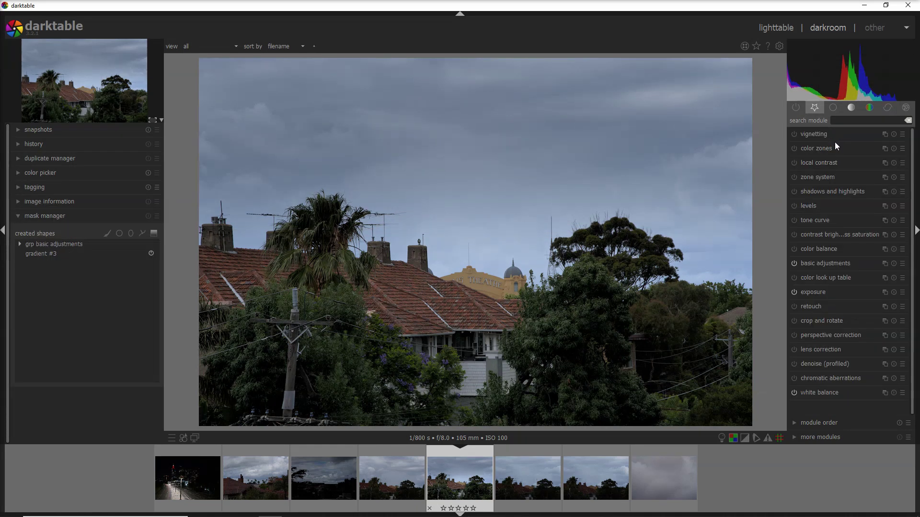
pyautogui.click(818, 163)
pyautogui.click(794, 135)
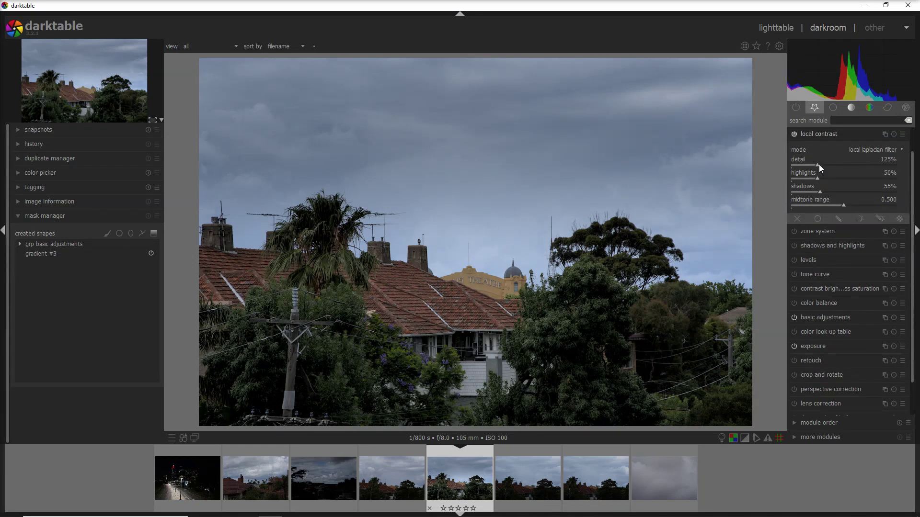
pyautogui.moveTo(819, 165); pyautogui.dragTo(830, 169)
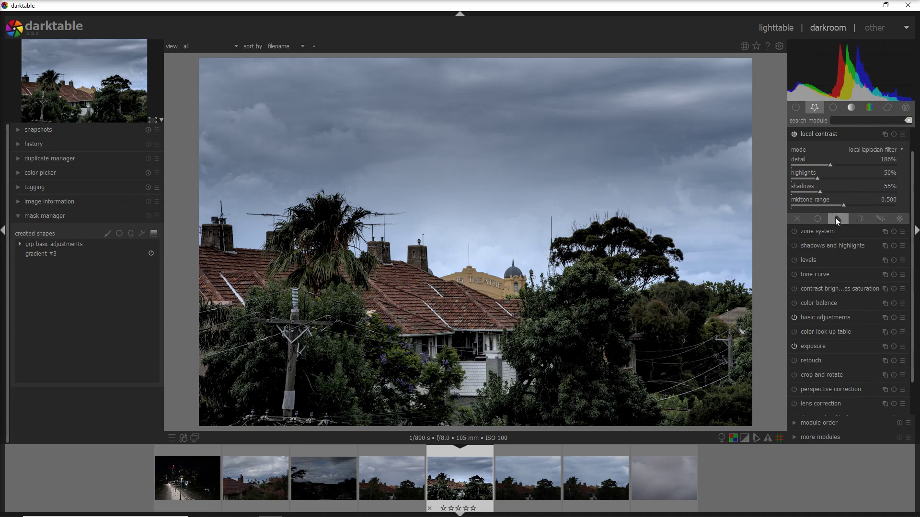
# Step: Reuse the existing gradient #3 shape as the local contrast drawn mask
pyautogui.click(835, 220)
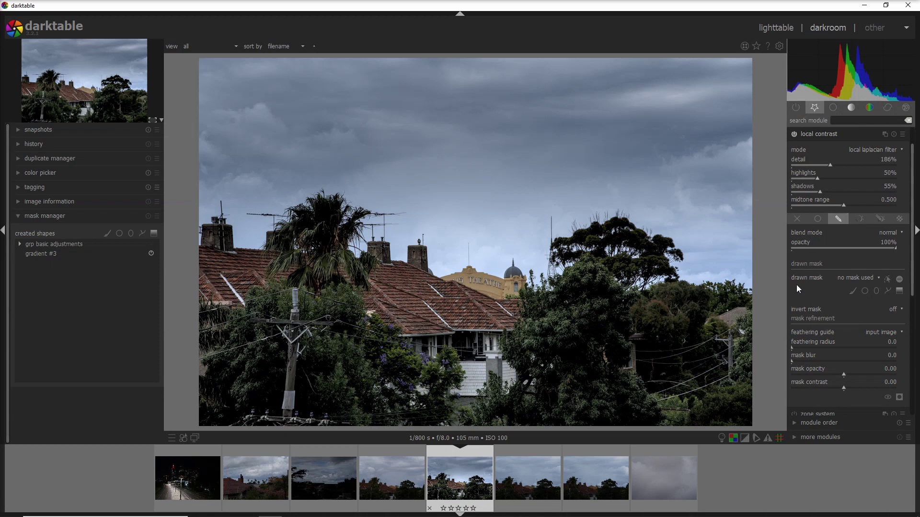
pyautogui.click(876, 277)
pyautogui.click(868, 299)
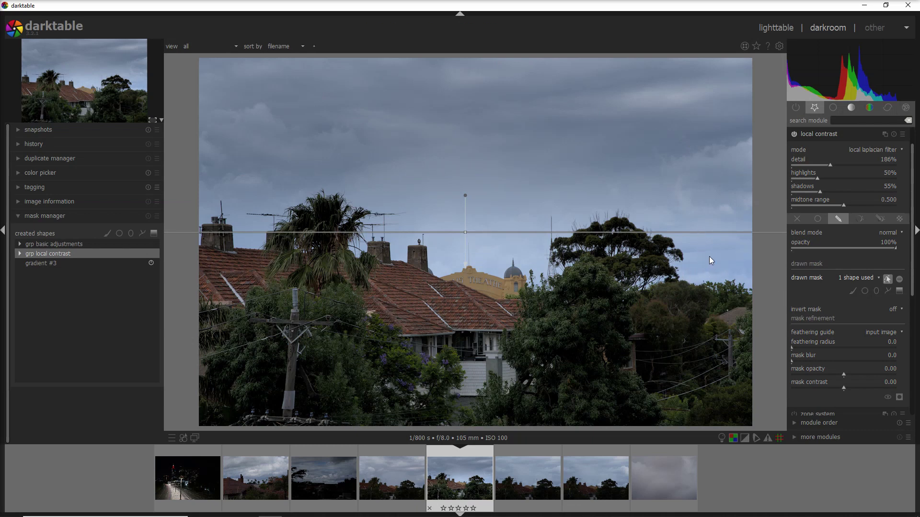
# Step: Check the mask coverage, raise gradient opacity to 79% and set local contrast detail to 250%
pyautogui.click(900, 398)
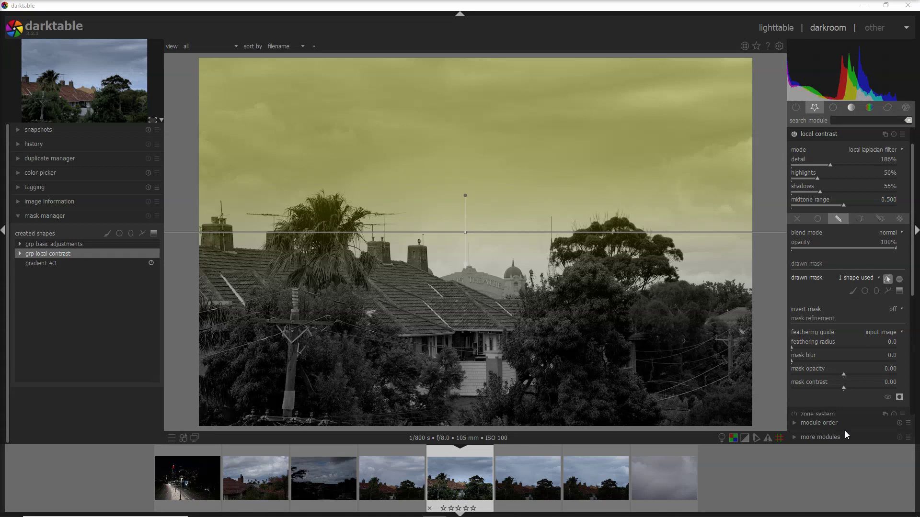
pyautogui.click(897, 400)
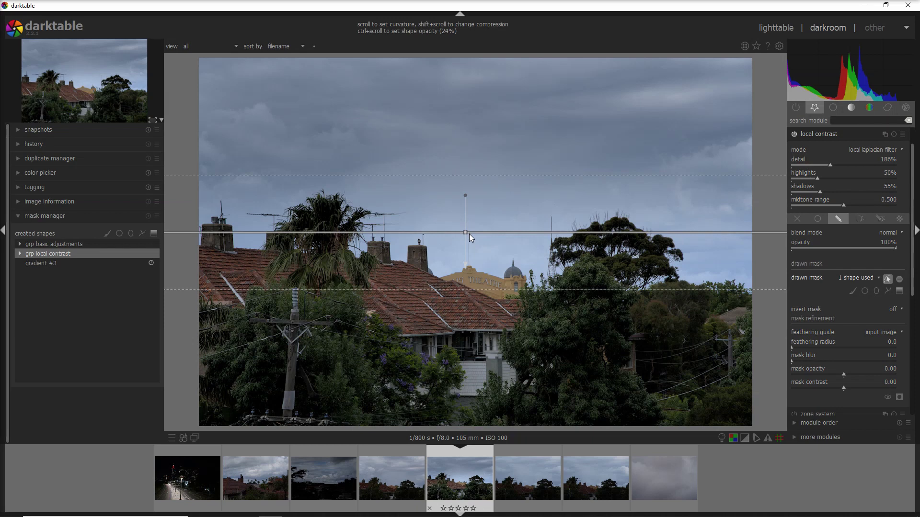
pyautogui.keyDown('ctrl'); pyautogui.scroll(4, 470, 233); pyautogui.keyUp('ctrl')
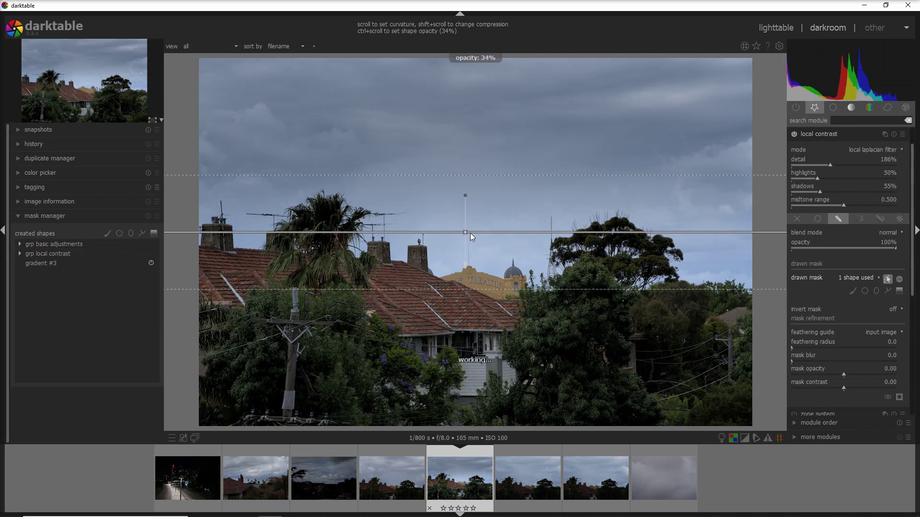
pyautogui.keyDown('ctrl'); pyautogui.scroll(7, 471, 233); pyautogui.keyUp('ctrl')
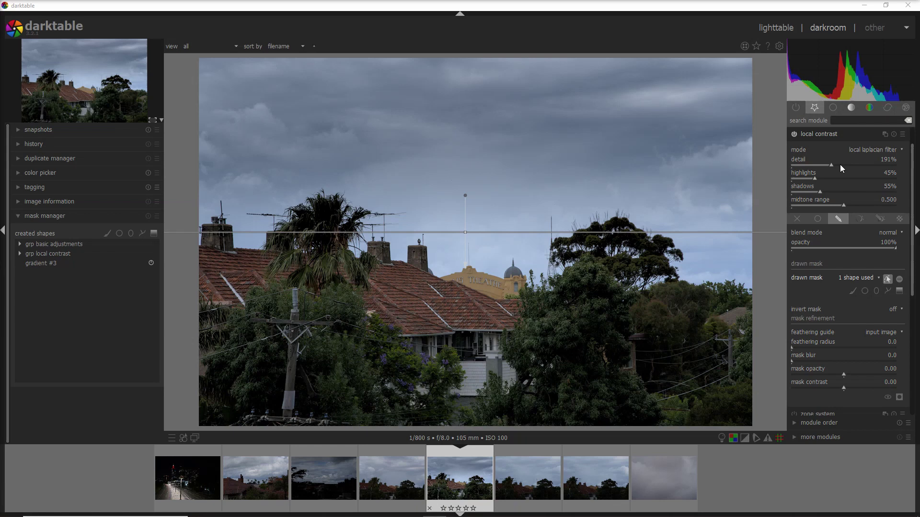
pyautogui.moveTo(840, 165); pyautogui.dragTo(844, 165)
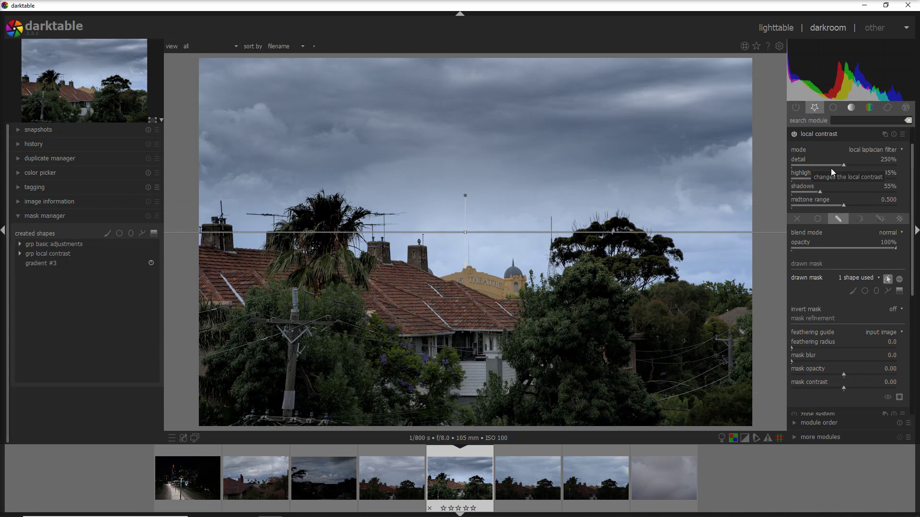
# Step: Compress the history stack and roll back to item 12, basic adjustments
pyautogui.click(18, 144)
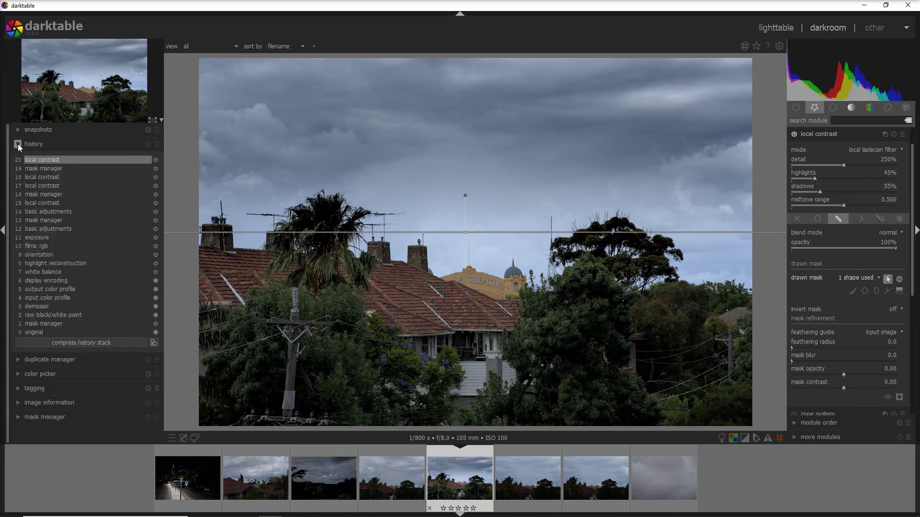
pyautogui.click(91, 342)
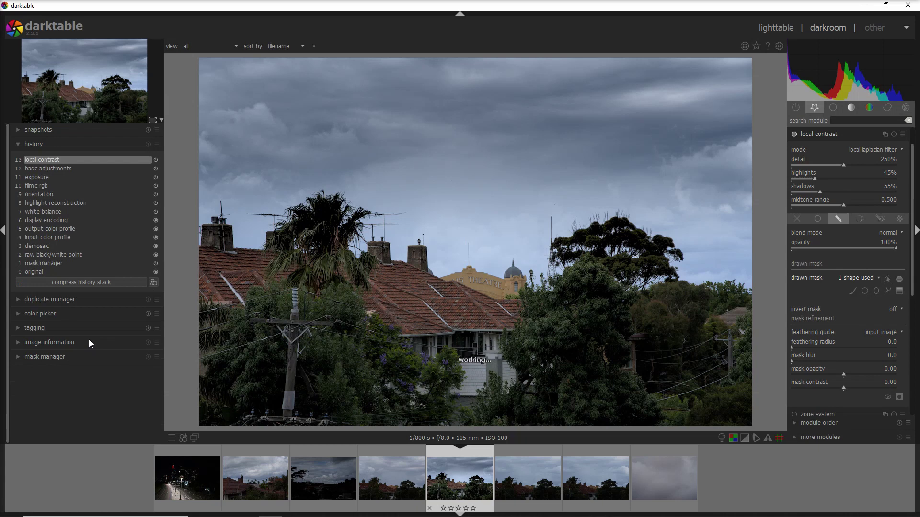
pyautogui.click(38, 177)
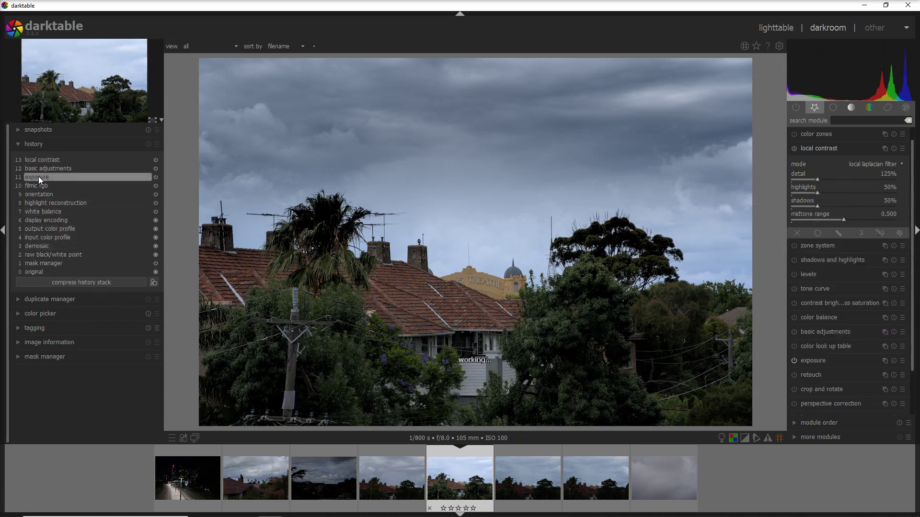
pyautogui.click(45, 160)
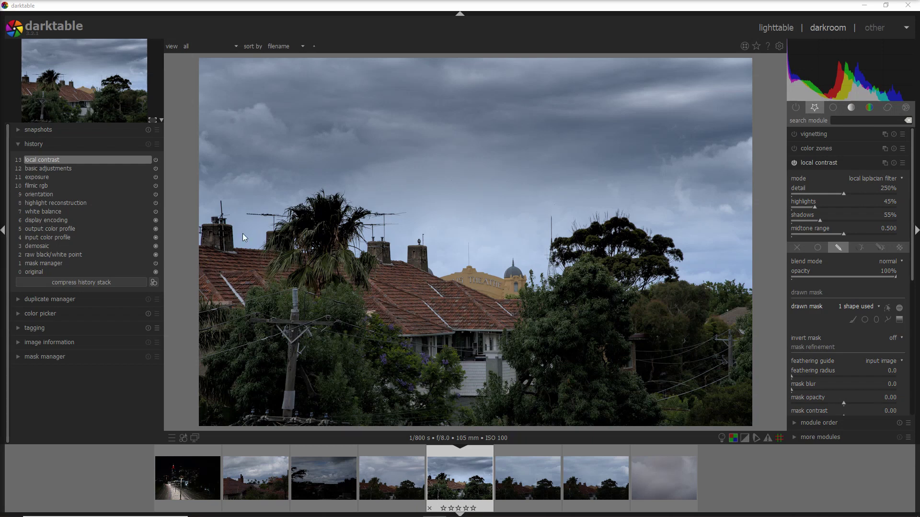
pyautogui.click(73, 170)
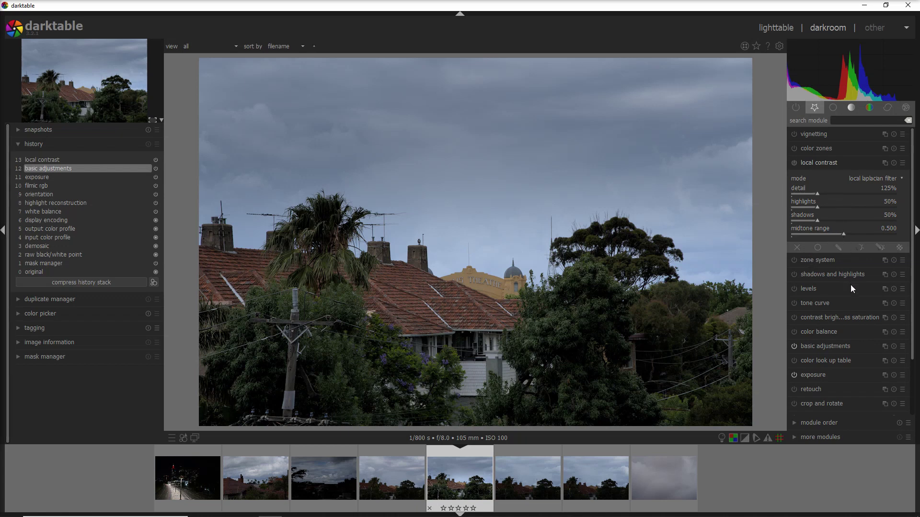
# Step: Add a lightness parametric mask to basic adjustments with its lower input bound raised to 39
pyautogui.click(851, 349)
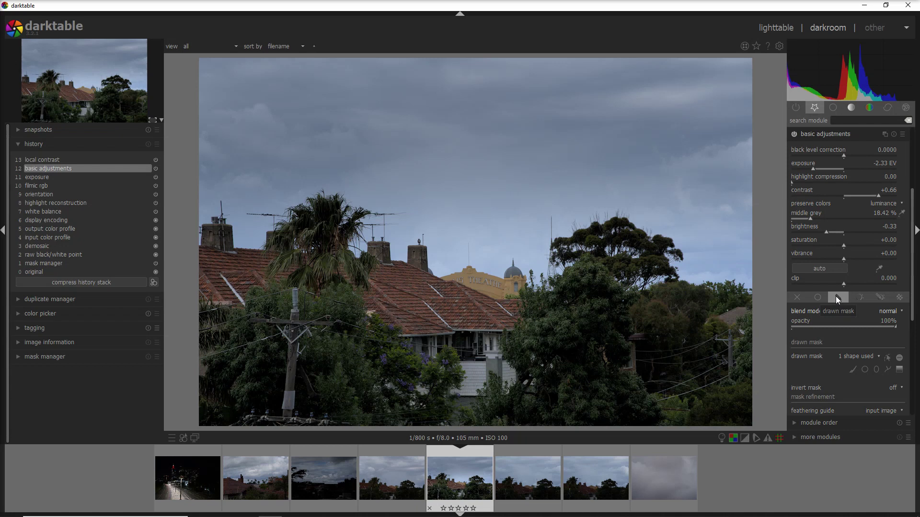
pyautogui.click(880, 295)
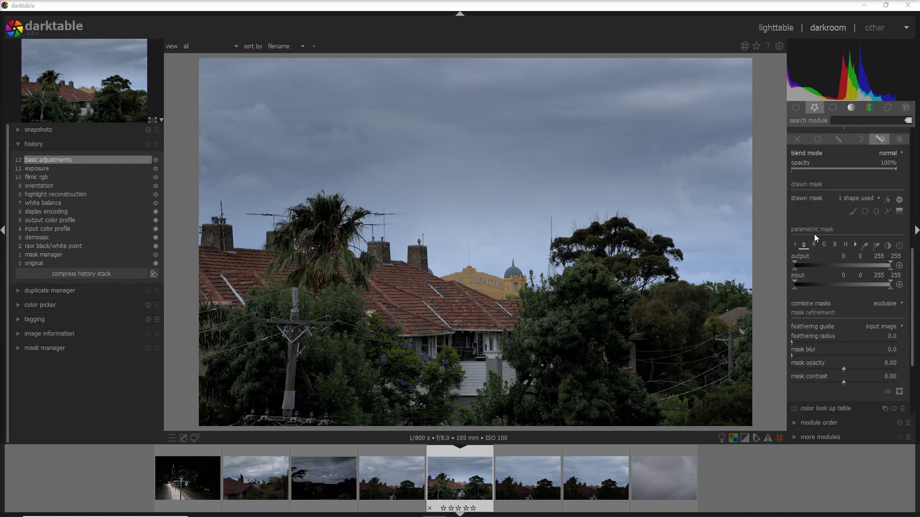
pyautogui.click(855, 245)
pyautogui.click(856, 246)
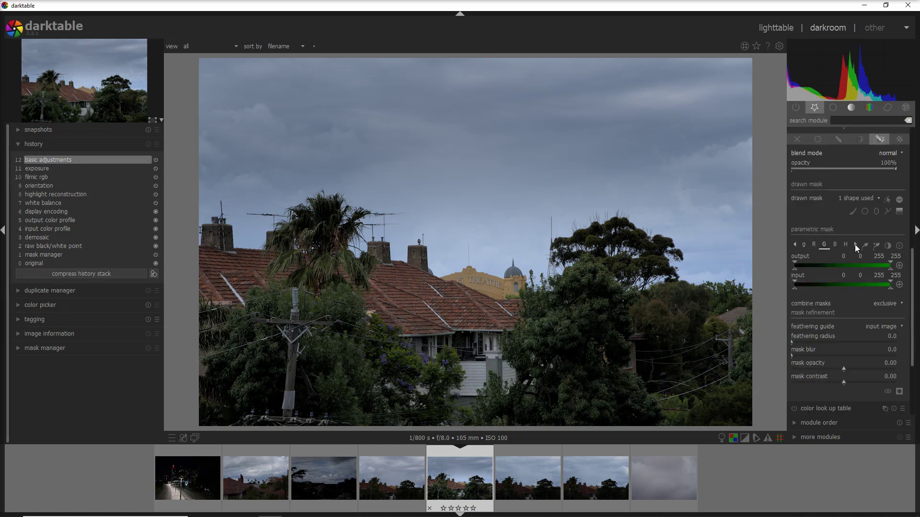
pyautogui.click(855, 246)
pyautogui.click(855, 245)
pyautogui.click(855, 245)
pyautogui.click(855, 245)
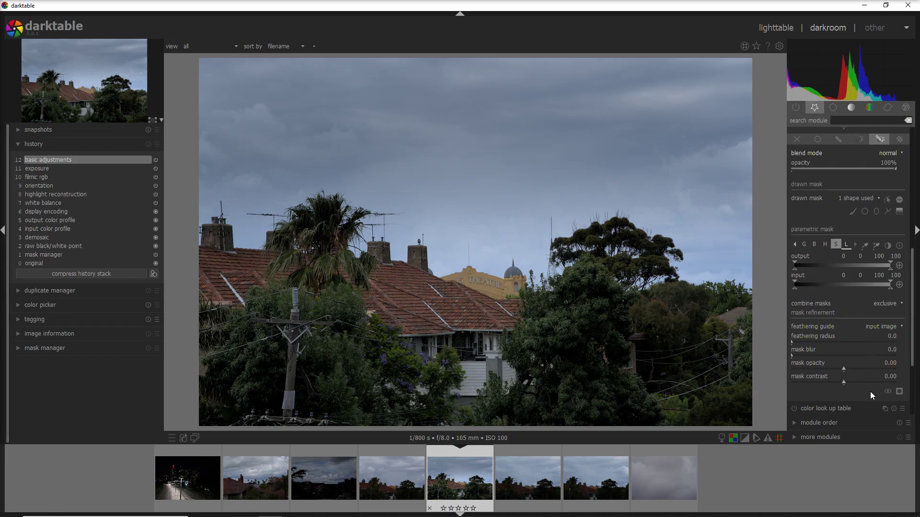
pyautogui.click(899, 392)
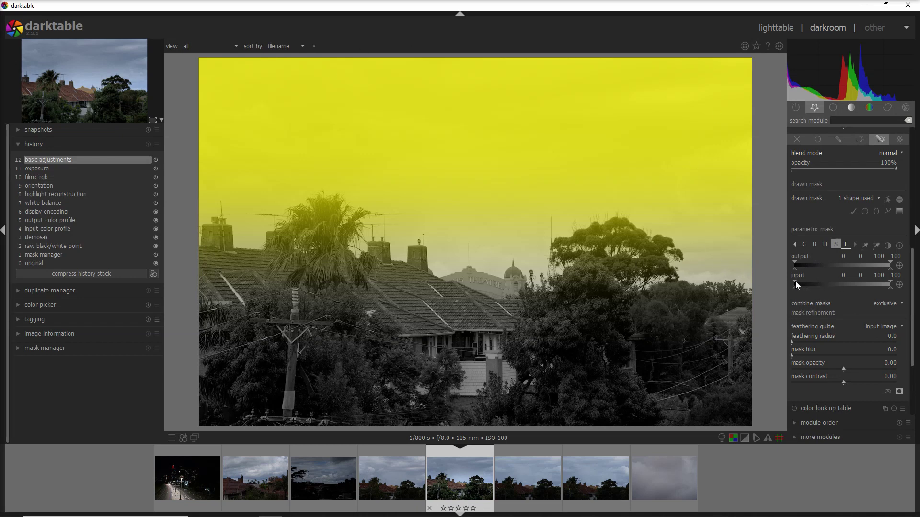
pyautogui.moveTo(795, 281); pyautogui.dragTo(832, 284)
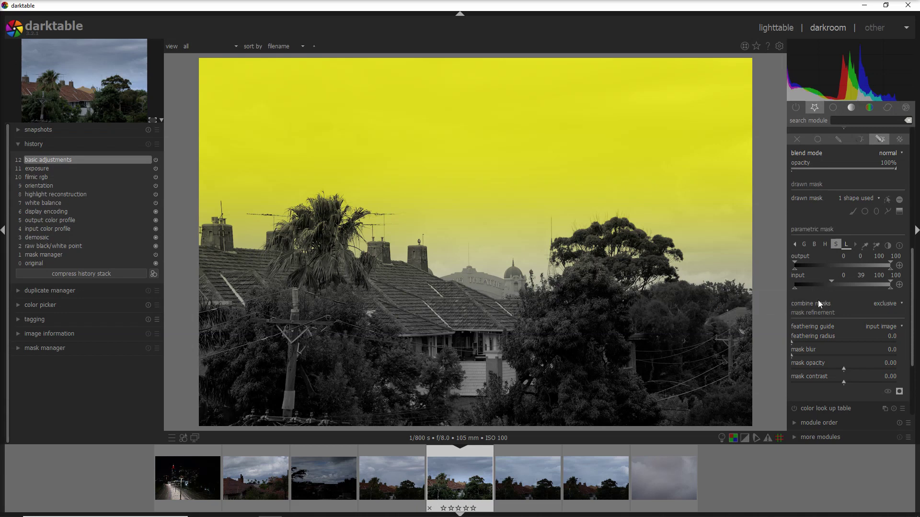
pyautogui.click(900, 393)
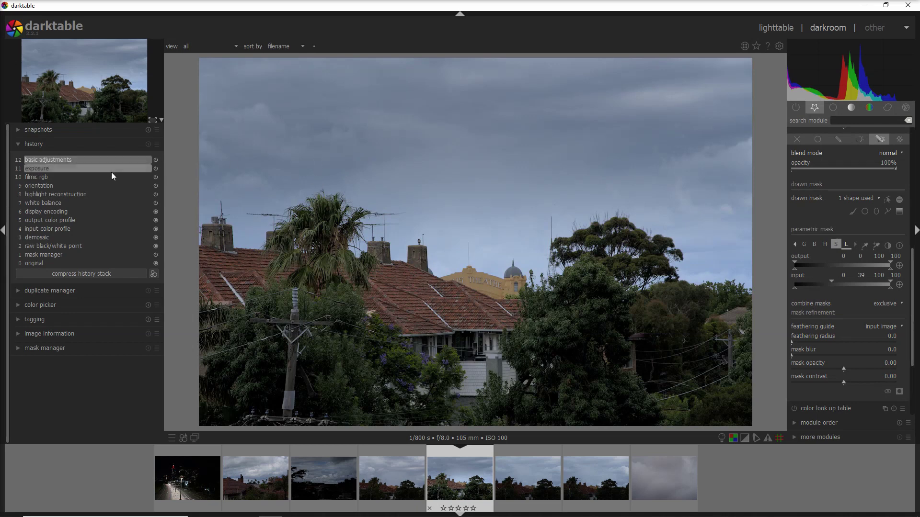
pyautogui.click(85, 169)
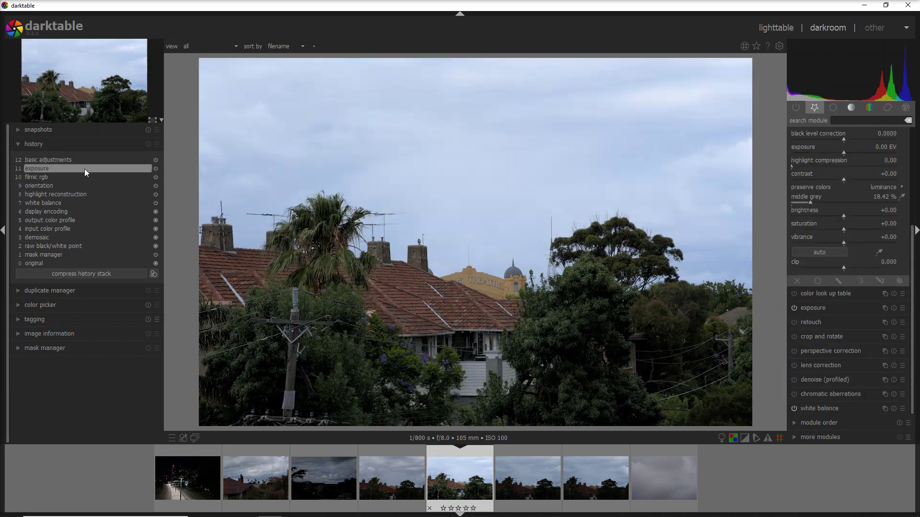
pyautogui.click(89, 160)
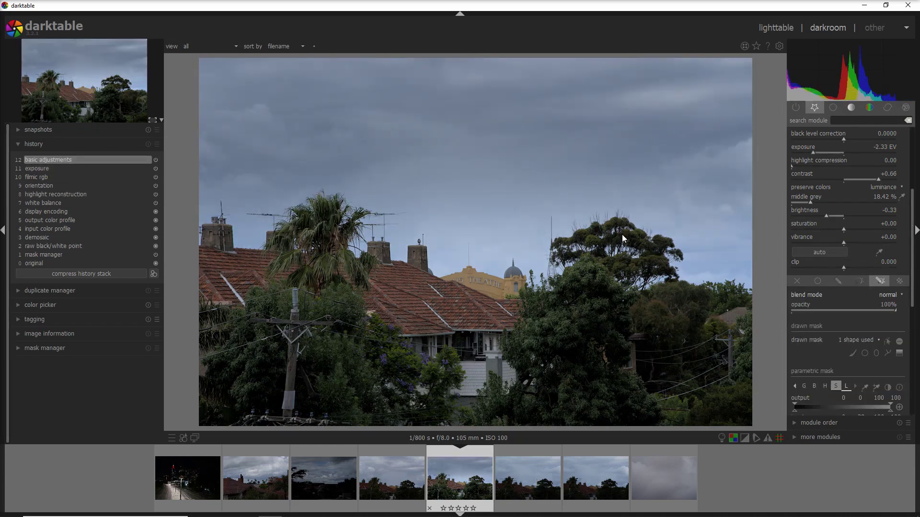
# Step: Zoom in on the treetops and tune the parametric lightness mask range to 0–33
pyautogui.scroll(-4, 872, 339)
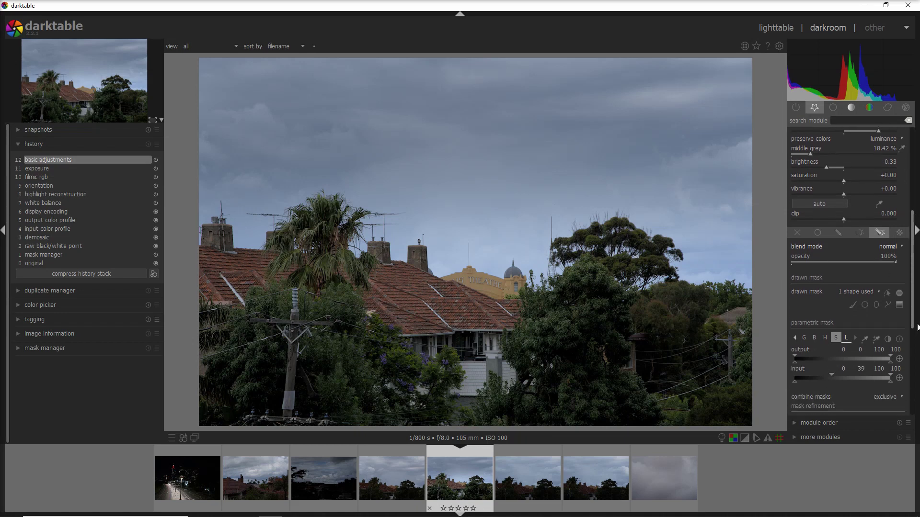
pyautogui.scroll(1, 832, 330)
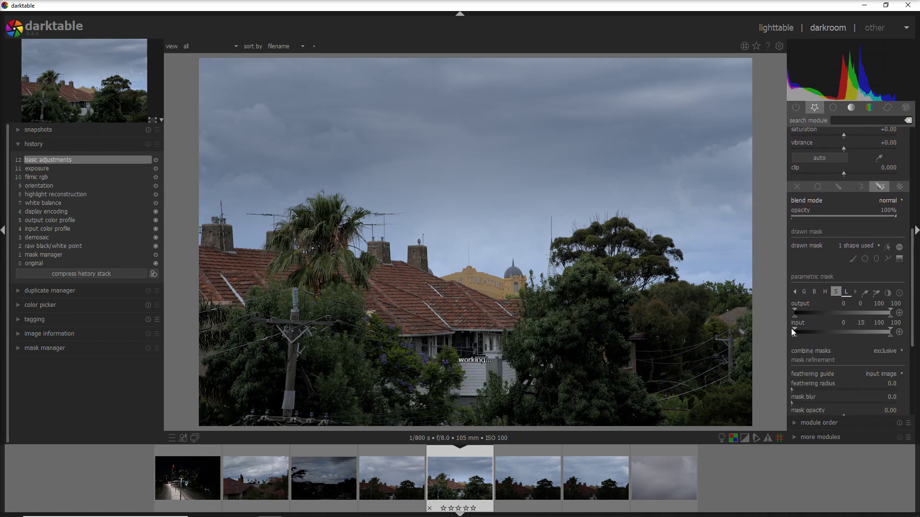
pyautogui.moveTo(793, 331); pyautogui.dragTo(792, 330)
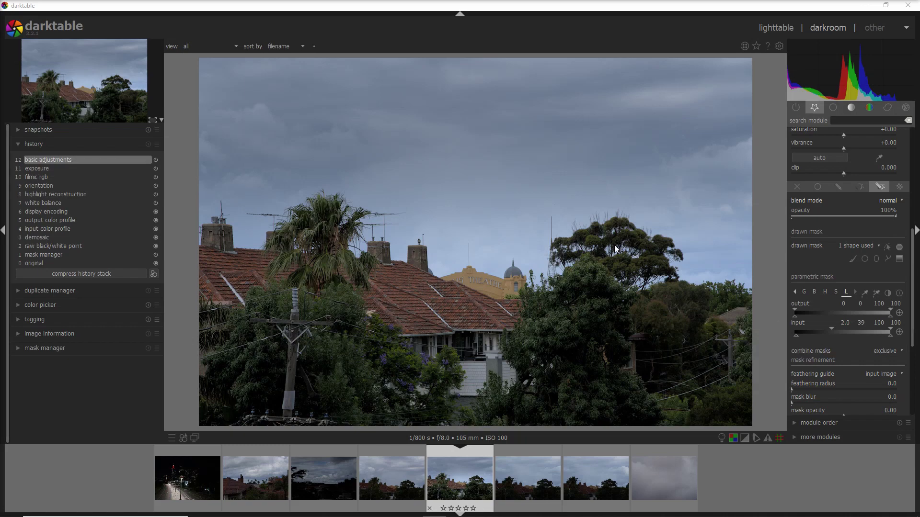
pyautogui.scroll(3, 623, 243)
pyautogui.scroll(2, 626, 246)
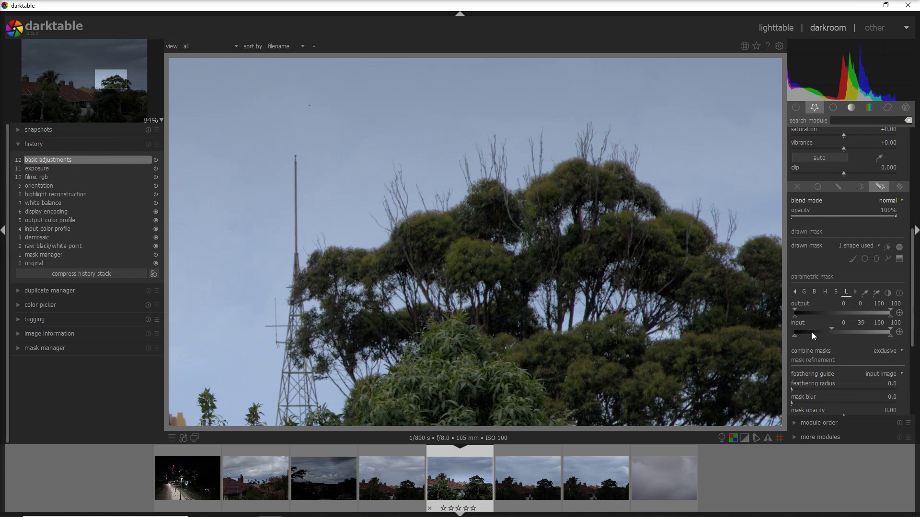
pyautogui.click(823, 329)
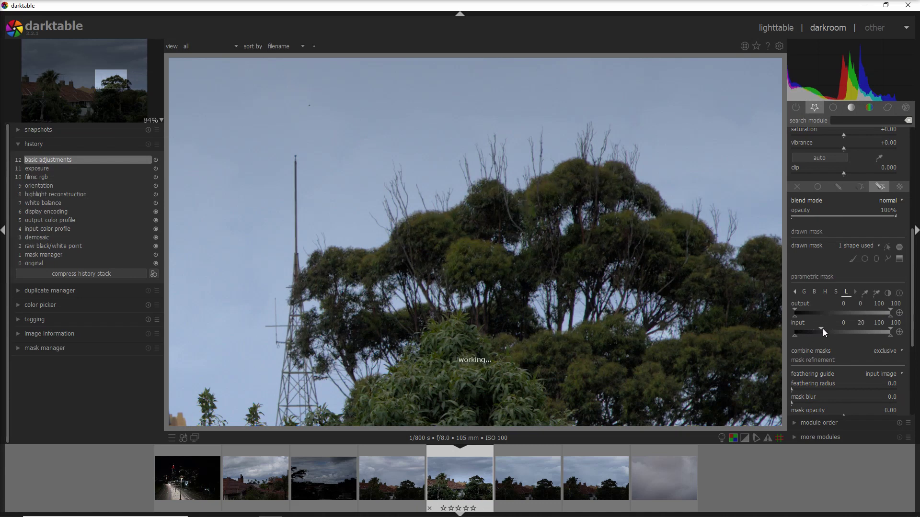
pyautogui.moveTo(796, 336); pyautogui.dragTo(816, 336)
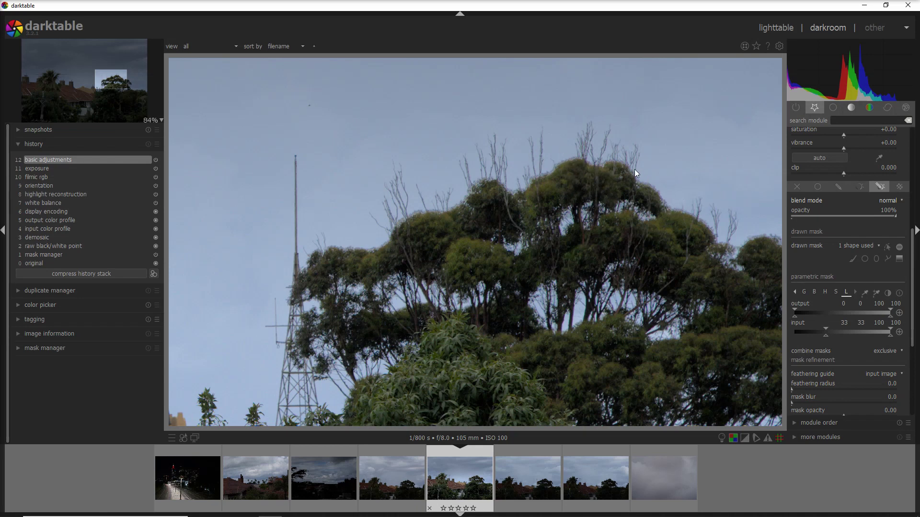
pyautogui.scroll(-1, 826, 340)
pyautogui.click(799, 336)
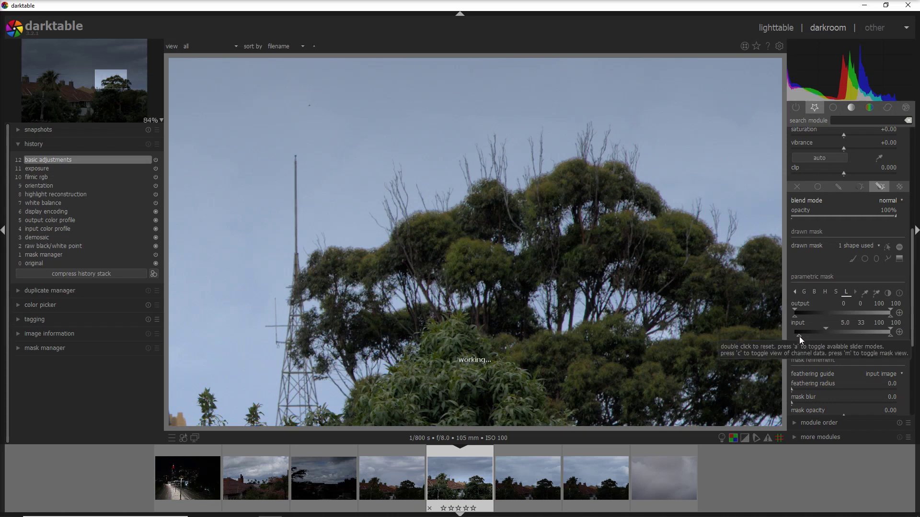
pyautogui.click(795, 337)
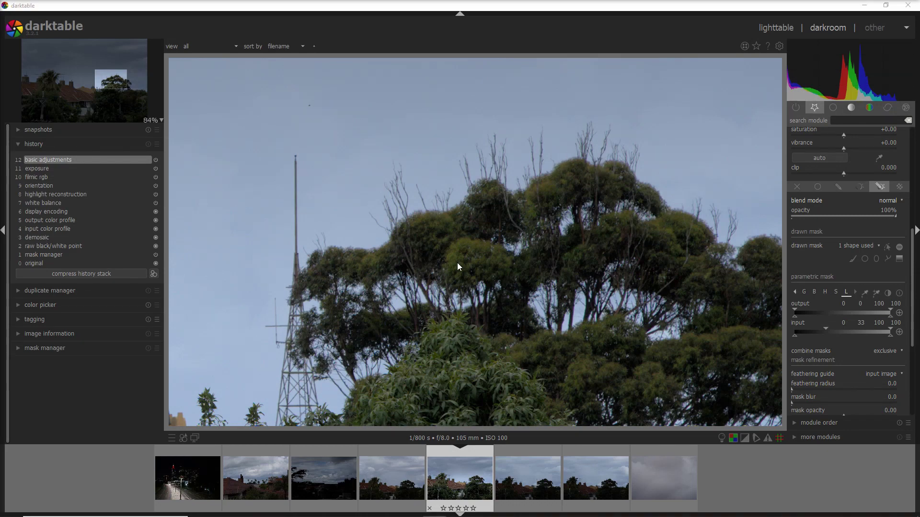
pyautogui.scroll(-4, 457, 262)
pyautogui.scroll(-1, 459, 268)
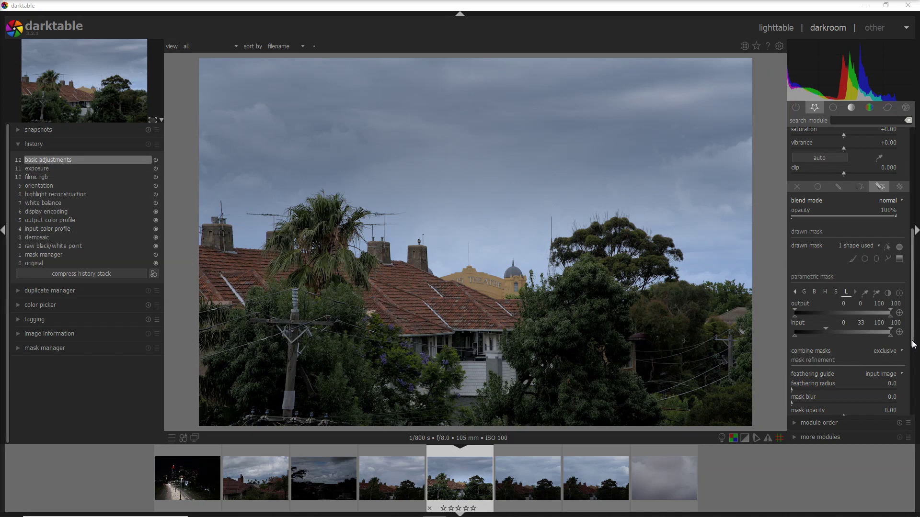
pyautogui.moveTo(911, 344); pyautogui.dragTo(905, 368)
pyautogui.click(899, 367)
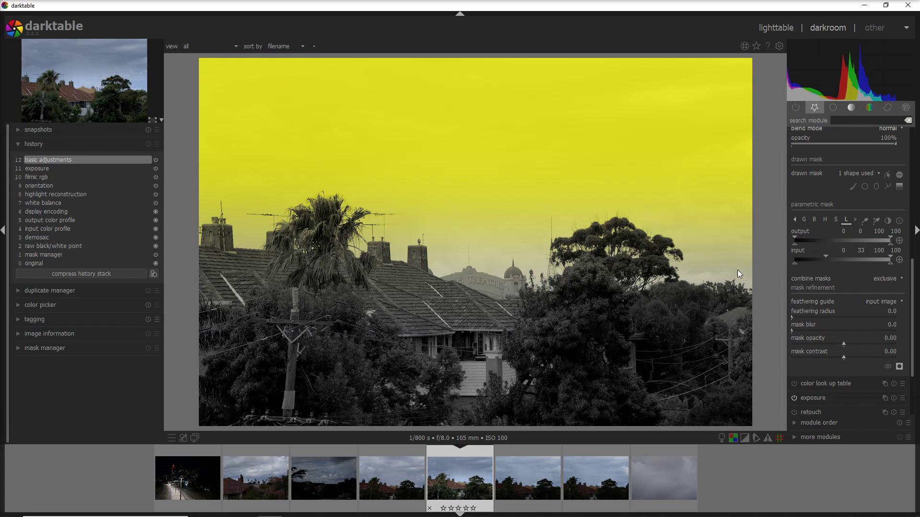
pyautogui.click(899, 367)
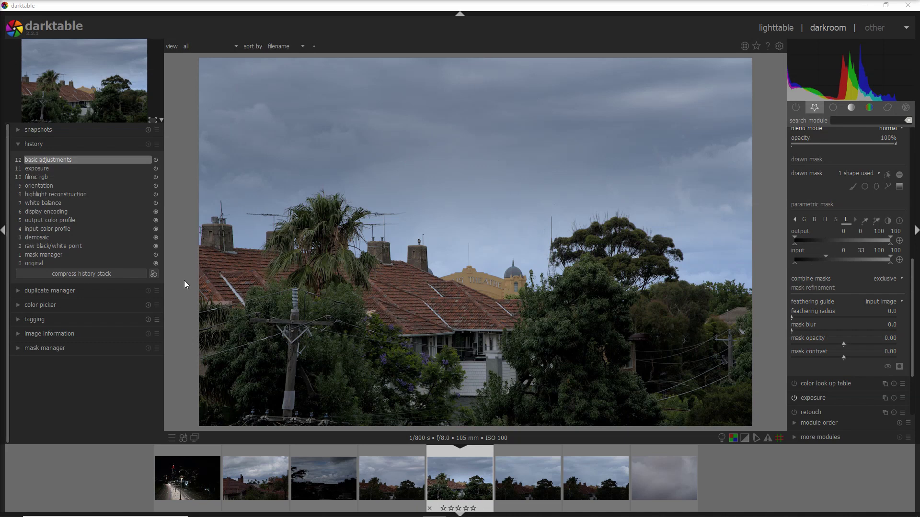
# Step: Rename the gradient #3 shape in the mask manager to 'Sky improvment'
pyautogui.click(17, 349)
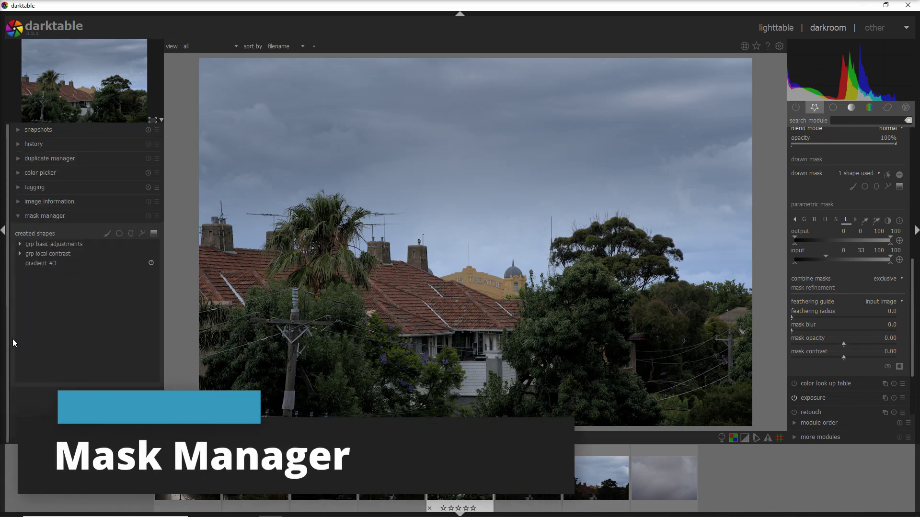
pyautogui.click(34, 263)
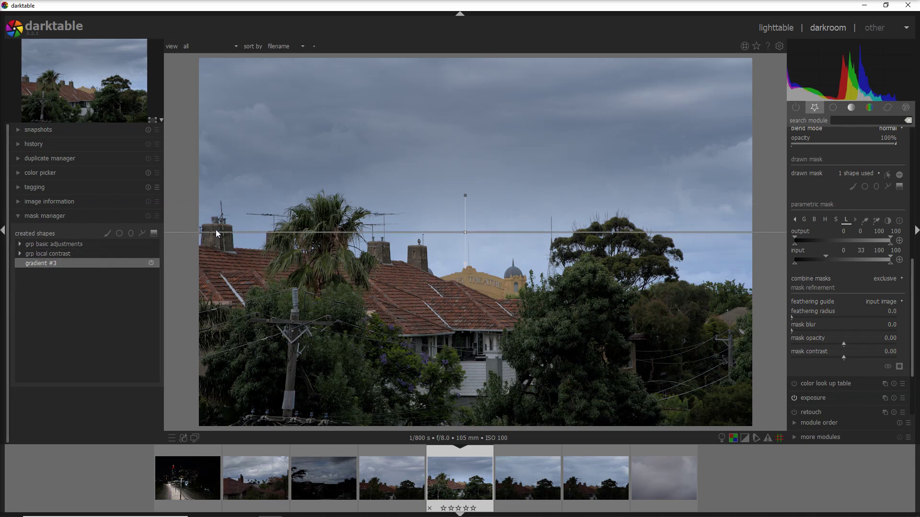
pyautogui.click(44, 264)
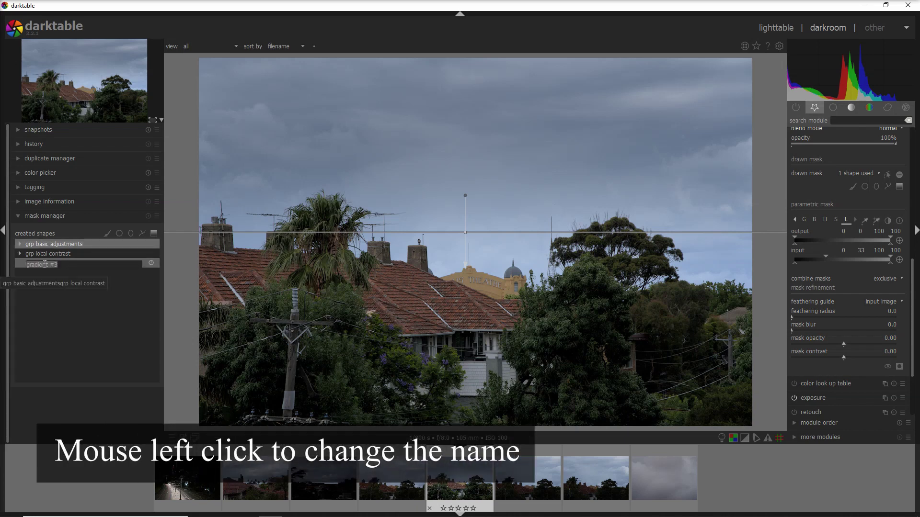
pyautogui.write('S')
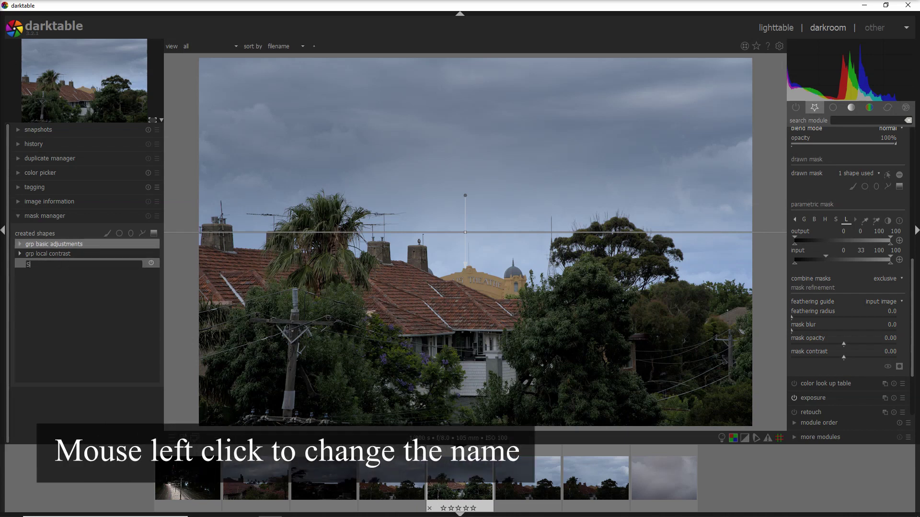
pyautogui.write('ky im')
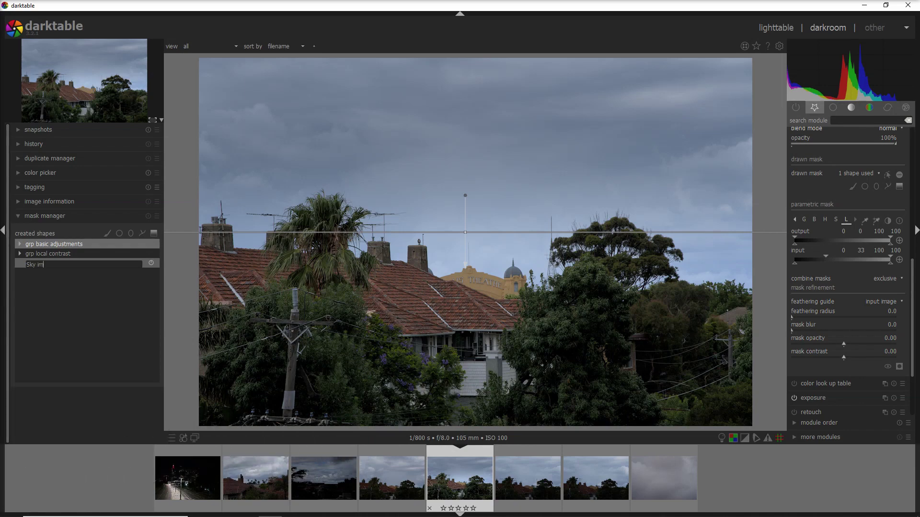
pyautogui.write('provment')
pyautogui.press('Return')
# Step: Collapse basic adjustments and set local contrast detail to 186%
pyautogui.scroll(5, 831, 178)
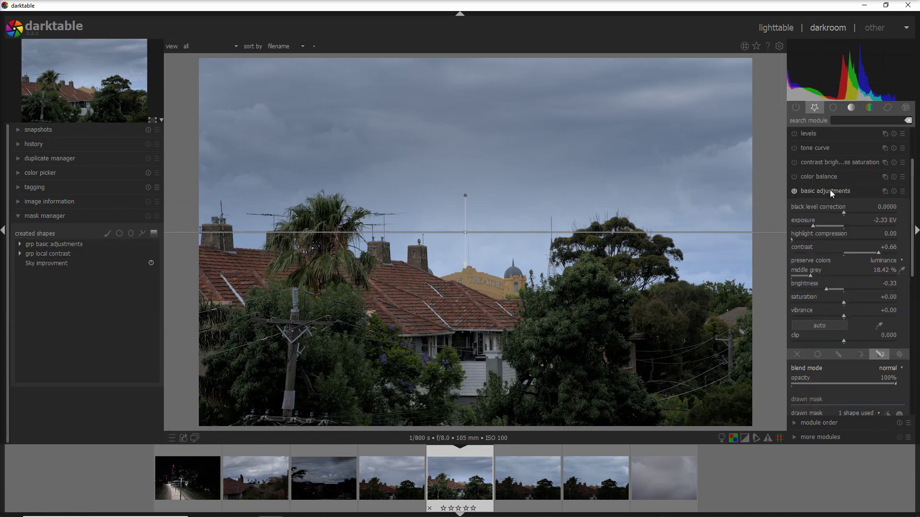
pyautogui.click(830, 191)
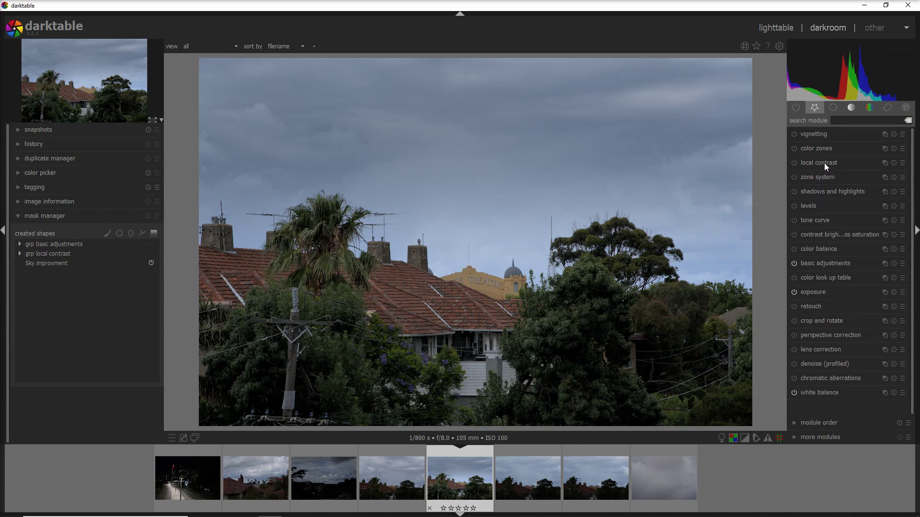
pyautogui.click(825, 164)
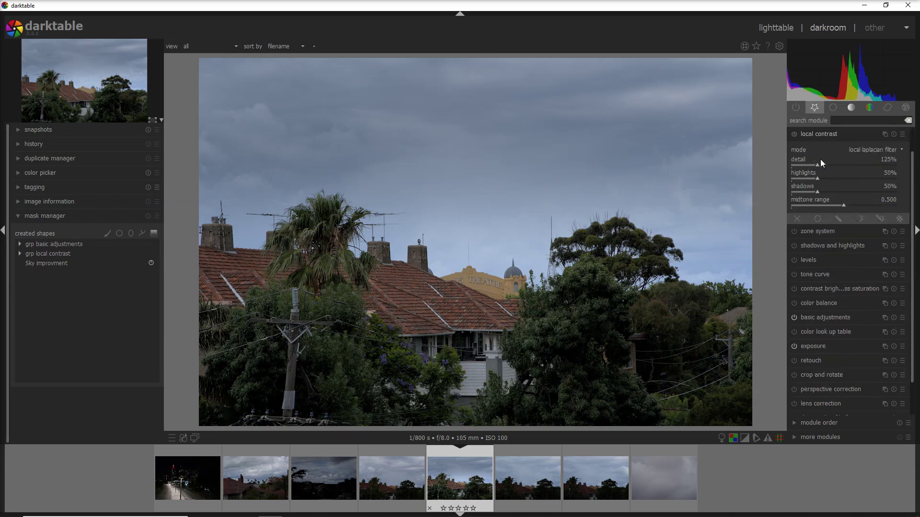
pyautogui.click(830, 166)
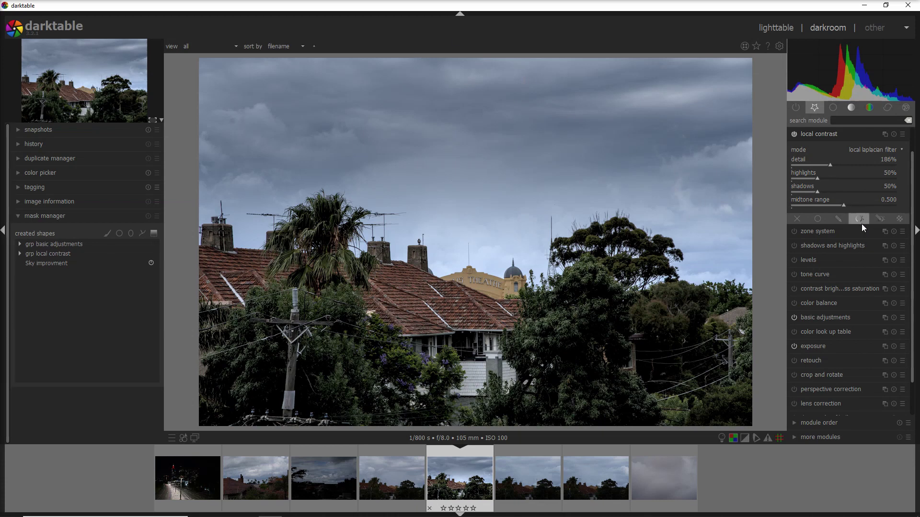
# Step: Mask local contrast with the 'Sky improvment' shape and hide the gradient line
pyautogui.click(879, 219)
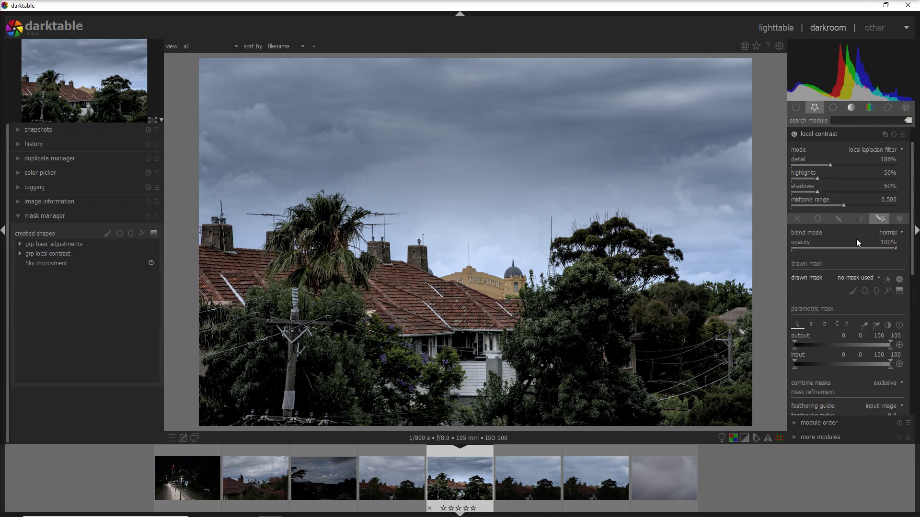
pyautogui.click(879, 279)
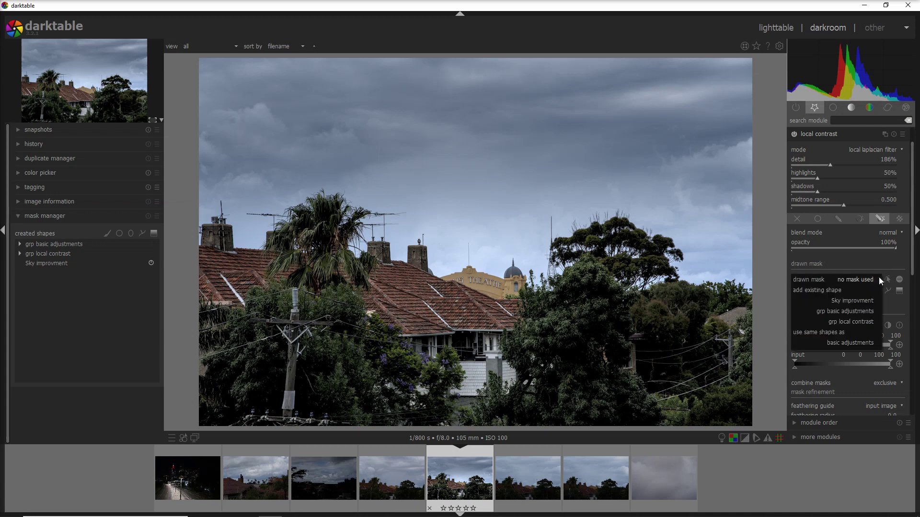
pyautogui.click(867, 301)
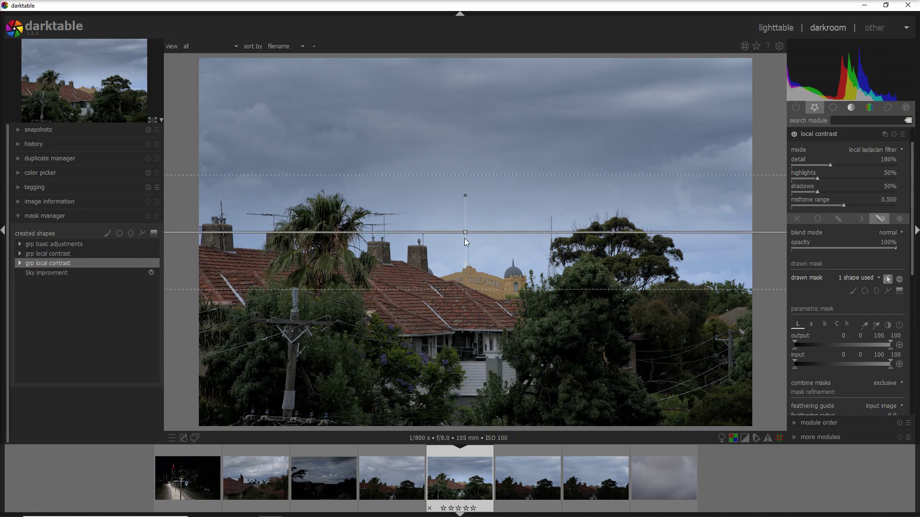
pyautogui.keyDown('ctrl'); pyautogui.scroll(3, 463, 231); pyautogui.keyUp('ctrl')
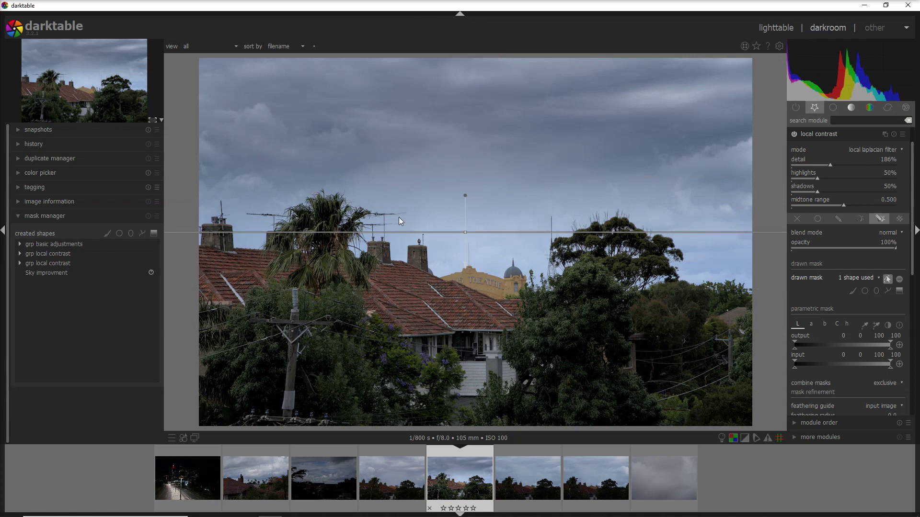
pyautogui.click(795, 134)
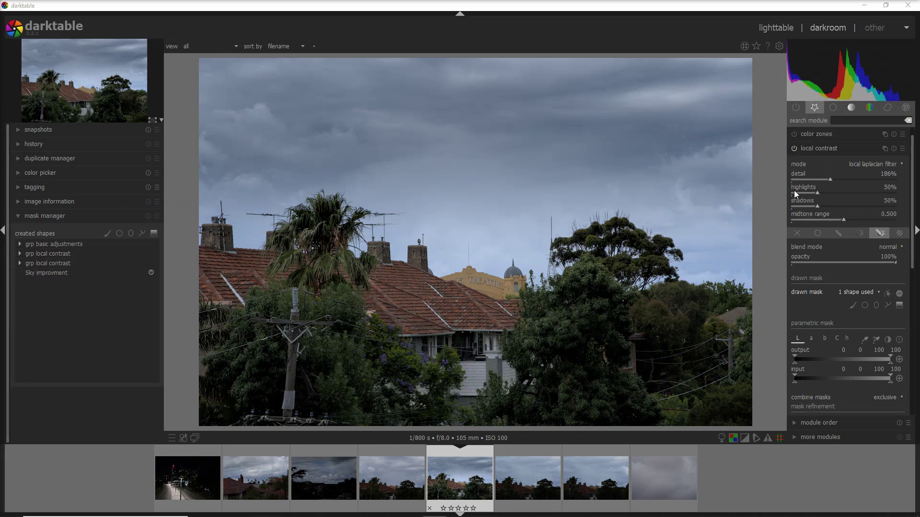
# Step: Expand the color zones module from the color module group, showing its hue curve at 0.0% mix
pyautogui.click(869, 106)
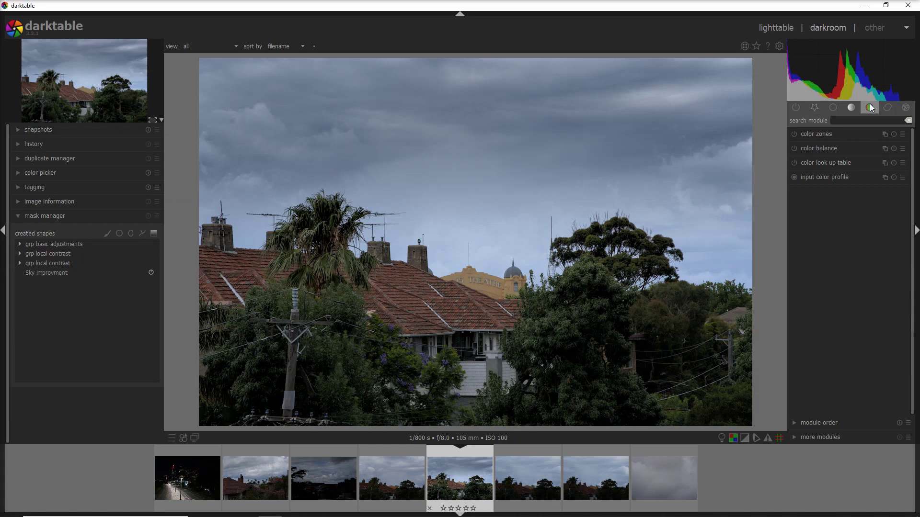
pyautogui.click(830, 136)
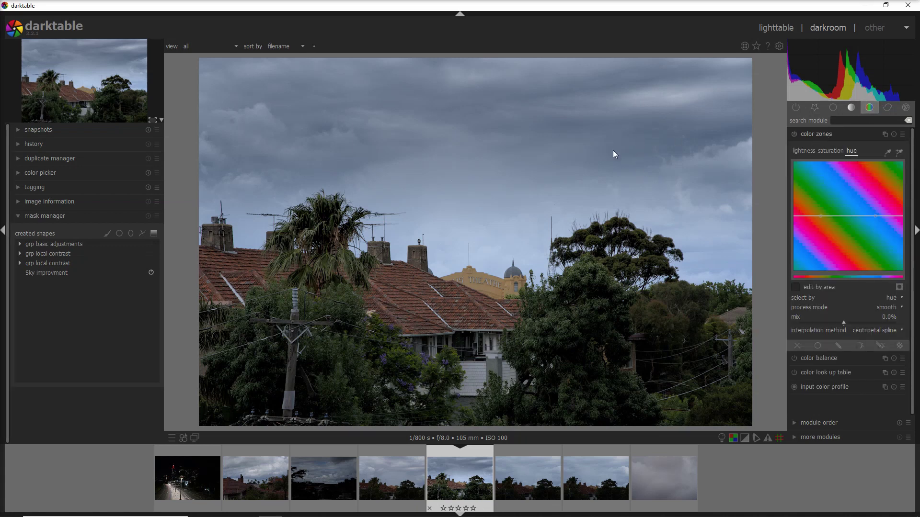